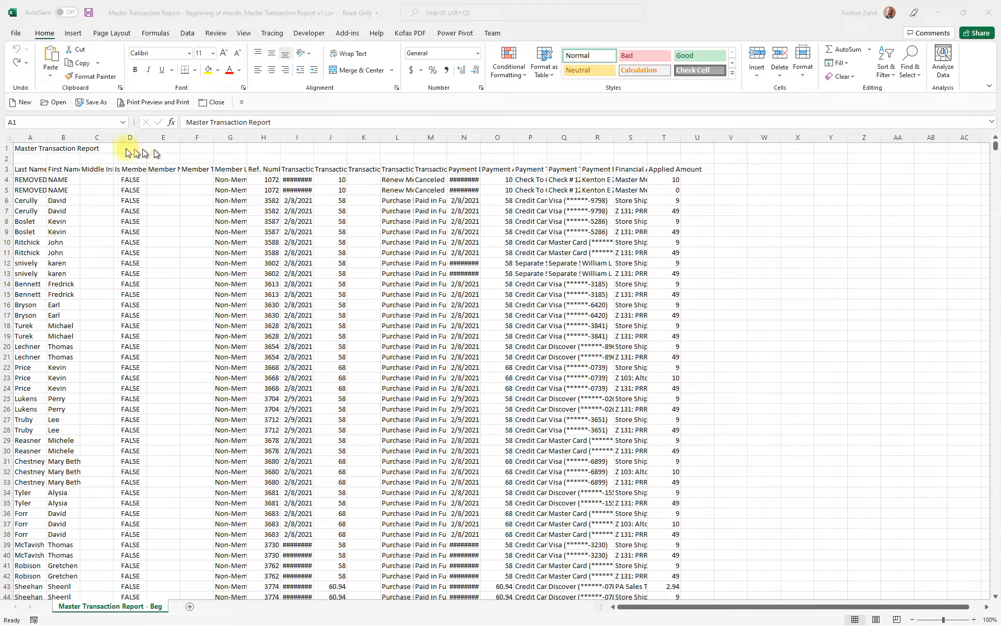
# Merge and centre the Master Transaction Report title across cells A1 to T1 and make it bold.
pyautogui.click(24, 145)
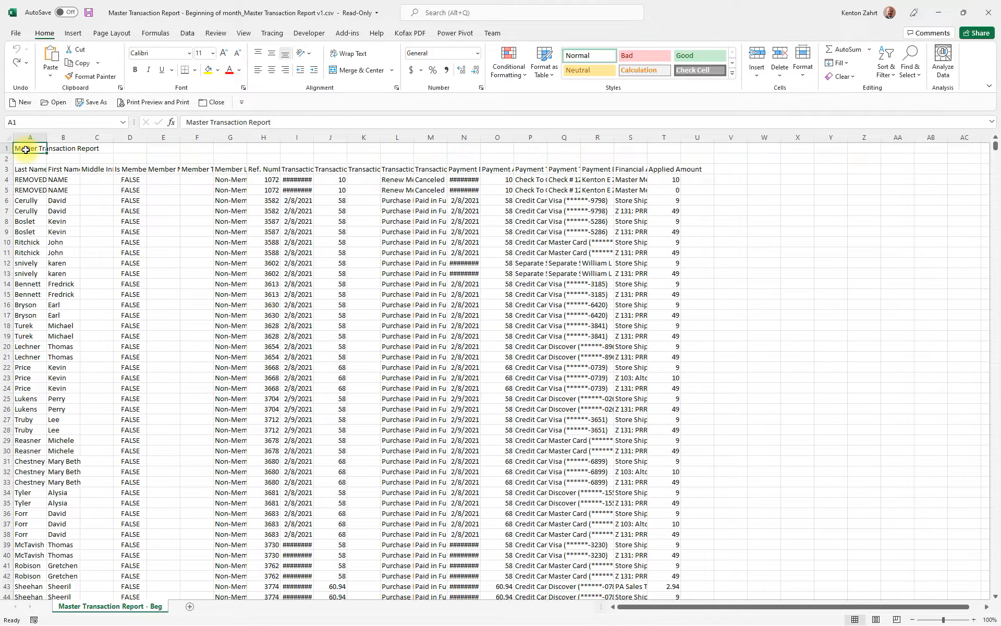
pyautogui.moveTo(25, 150); pyautogui.dragTo(672, 153)
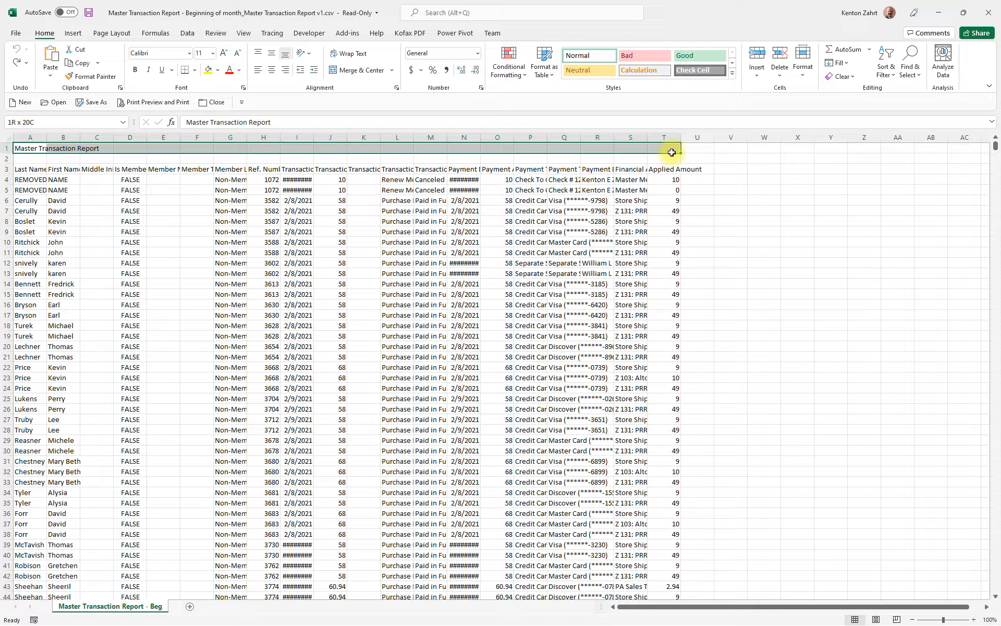
pyautogui.moveTo(671, 152); pyautogui.dragTo(671, 148)
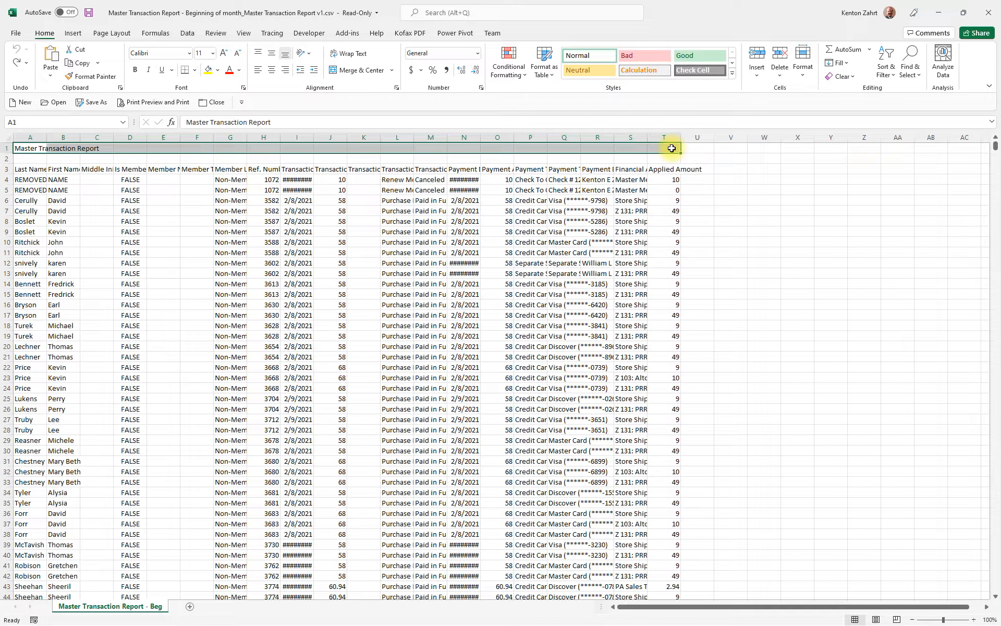
pyautogui.click(353, 74)
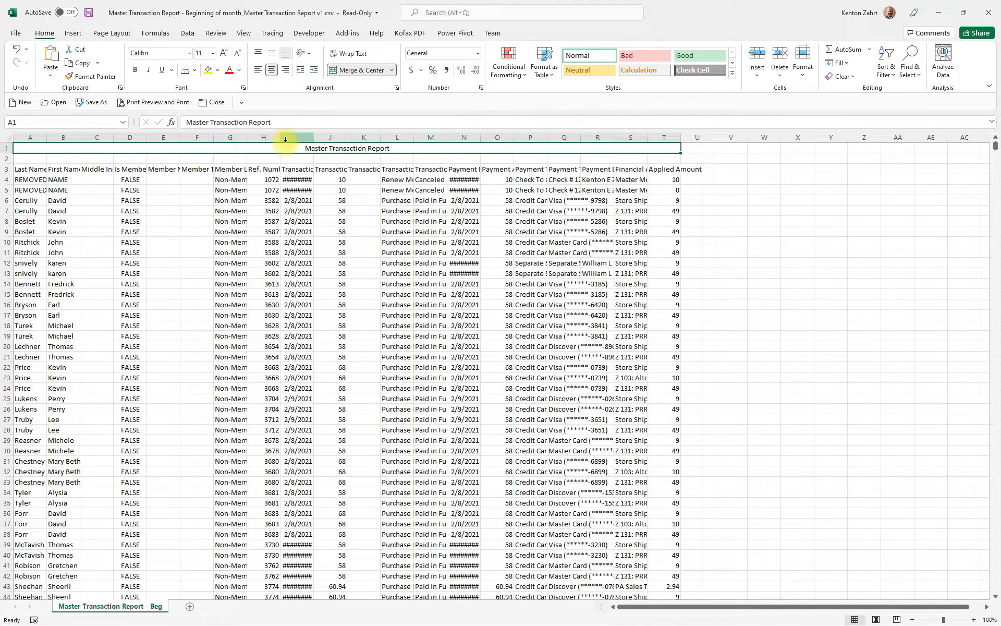
pyautogui.click(138, 74)
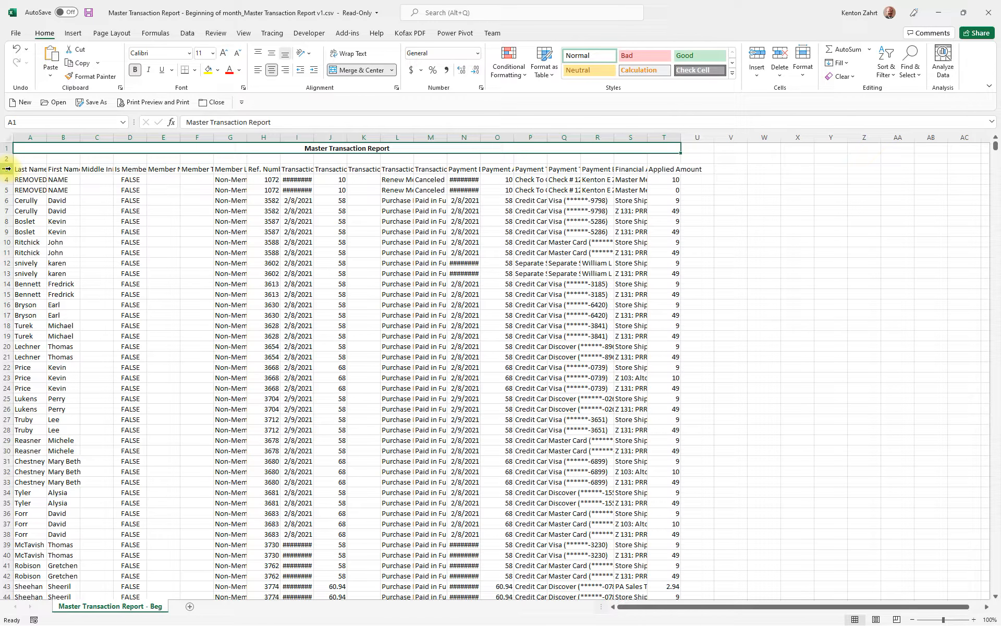
# Make the column headings in row 3 bold.
pyautogui.click(6, 168)
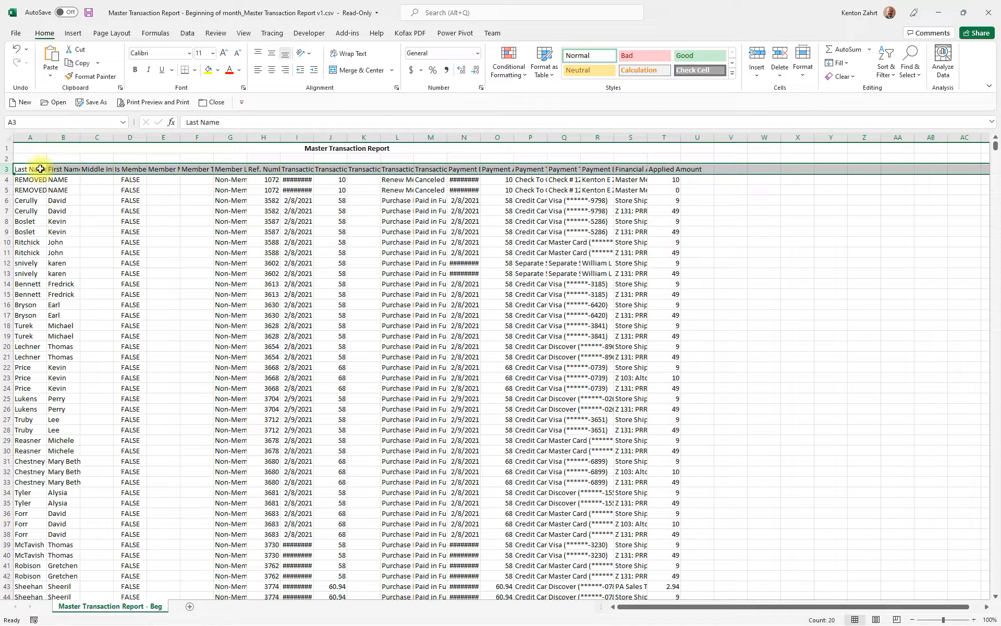
pyautogui.click(135, 74)
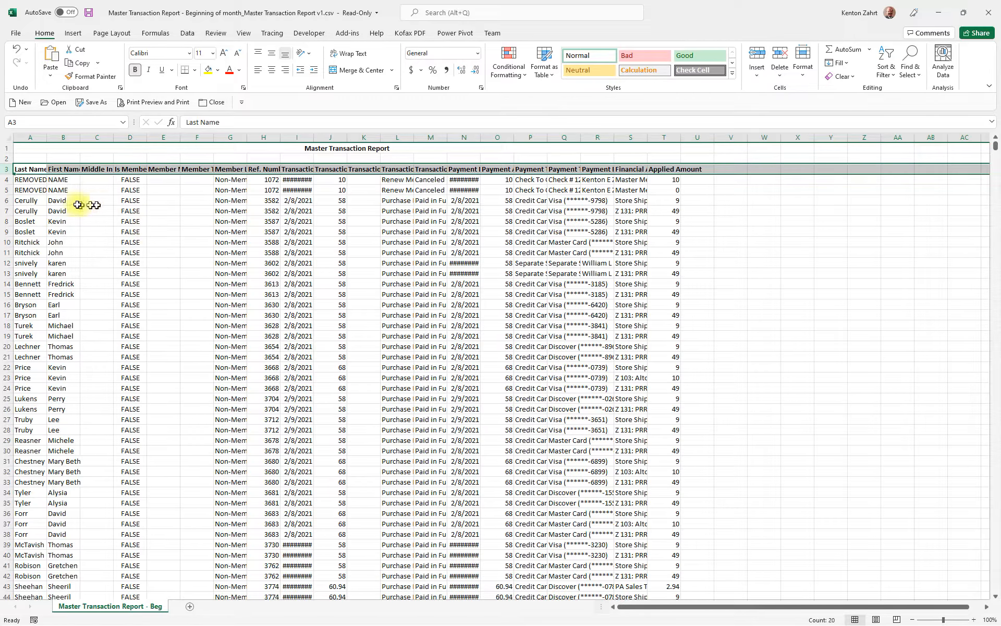
pyautogui.click(45, 196)
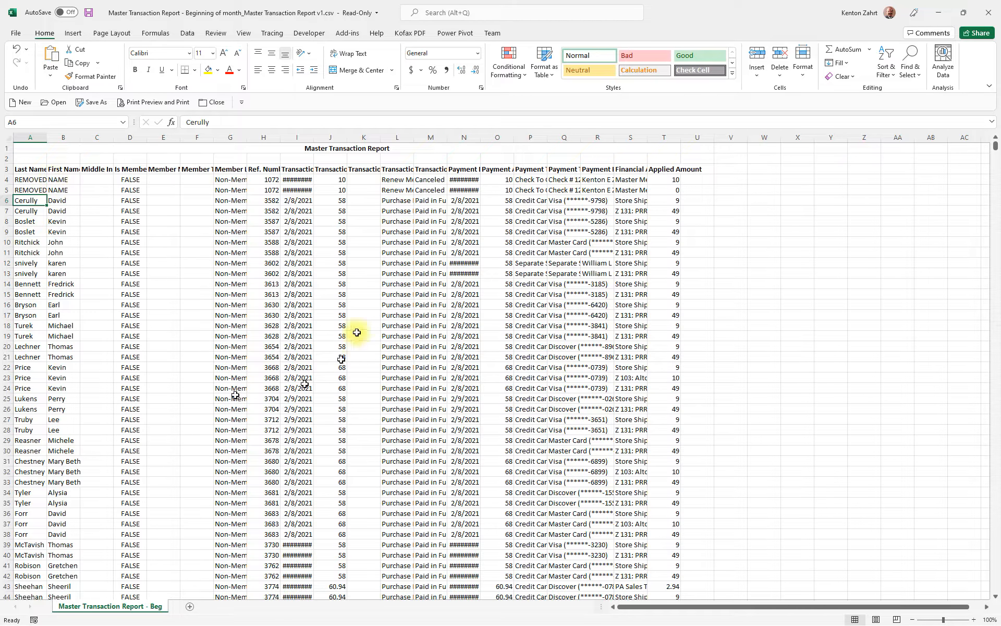
# Convert the data from cell A3 through T17050 into a table with headers.
pyautogui.click(29, 171)
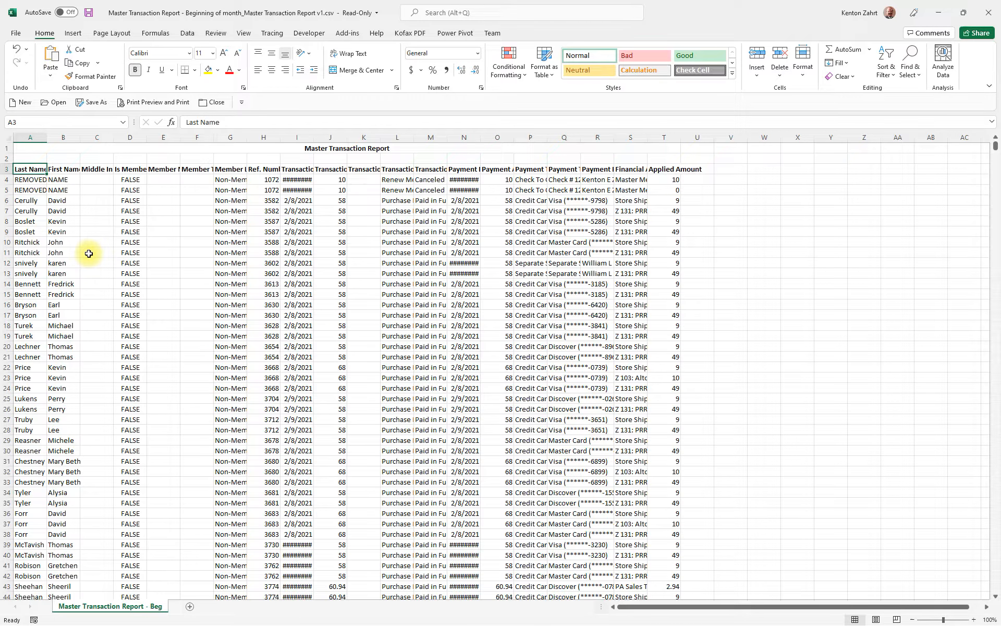
pyautogui.hotkey('ctrl', 'shift', 'End')
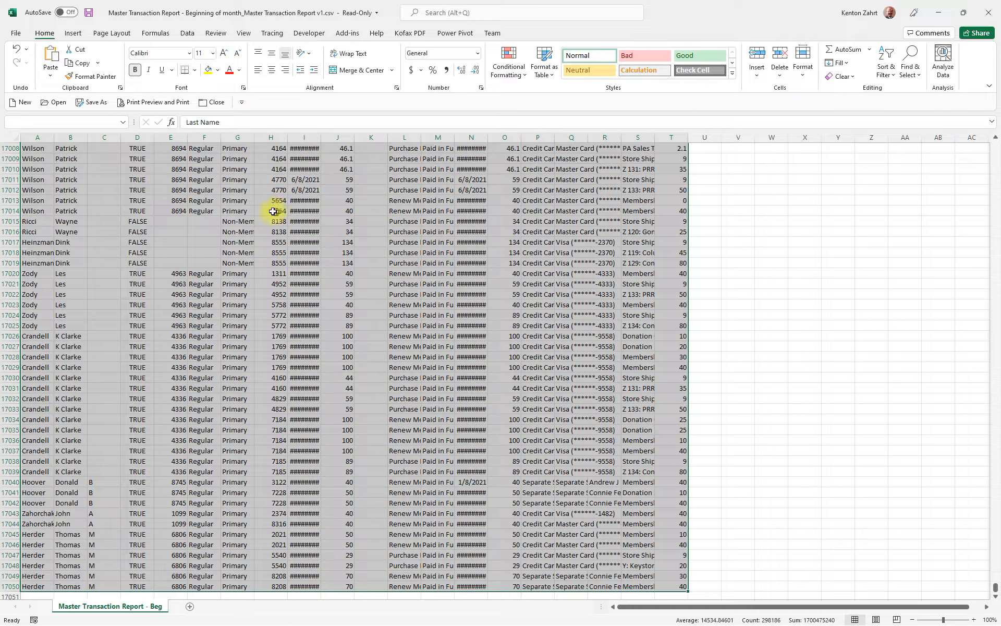
pyautogui.click(73, 35)
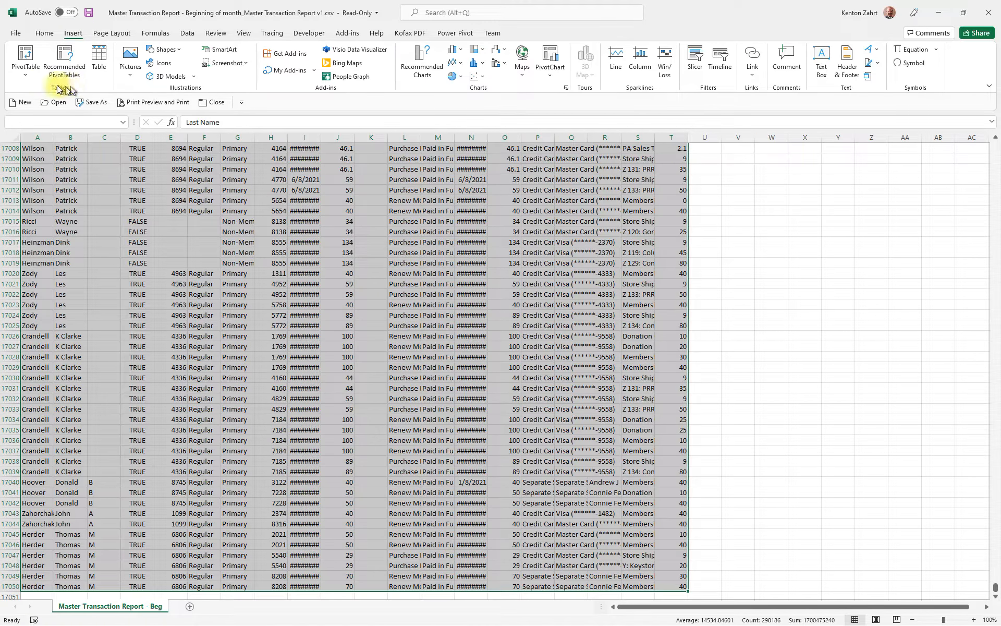
pyautogui.click(102, 66)
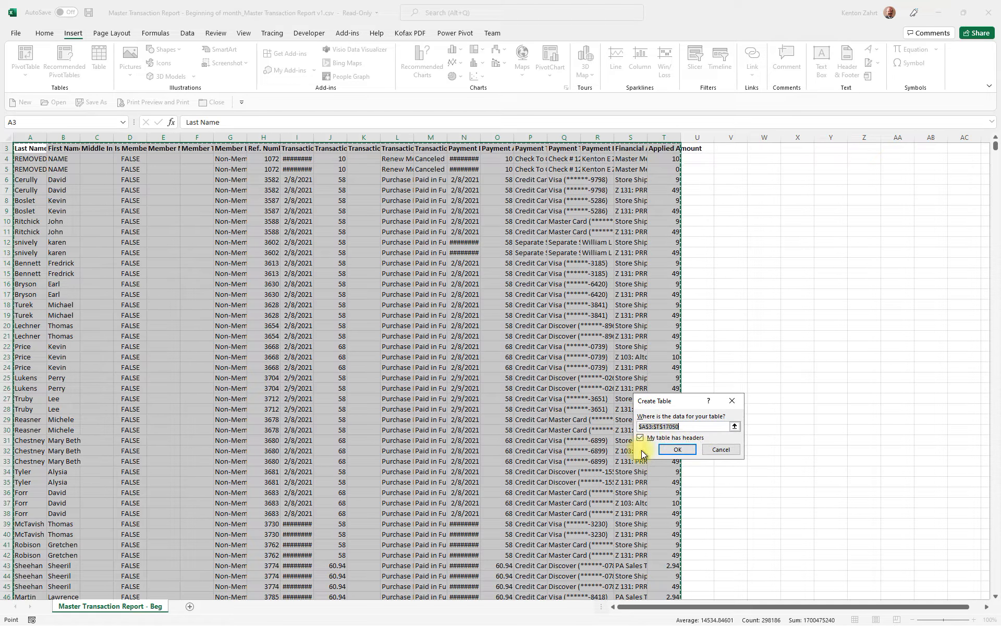
pyautogui.click(679, 451)
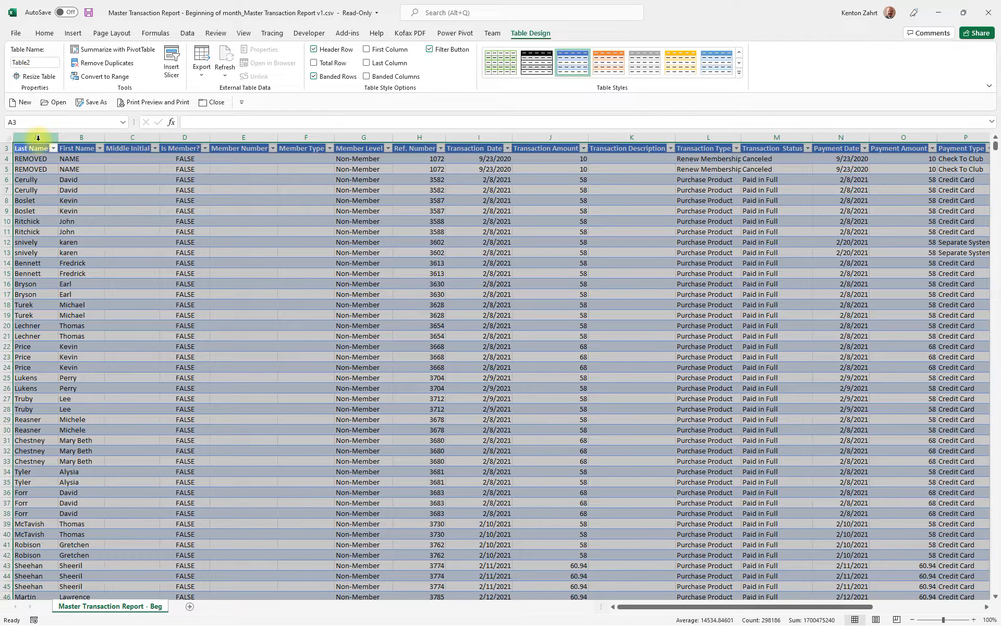
# AutoFit the widths of columns A through T to their contents.
pyautogui.click(38, 137)
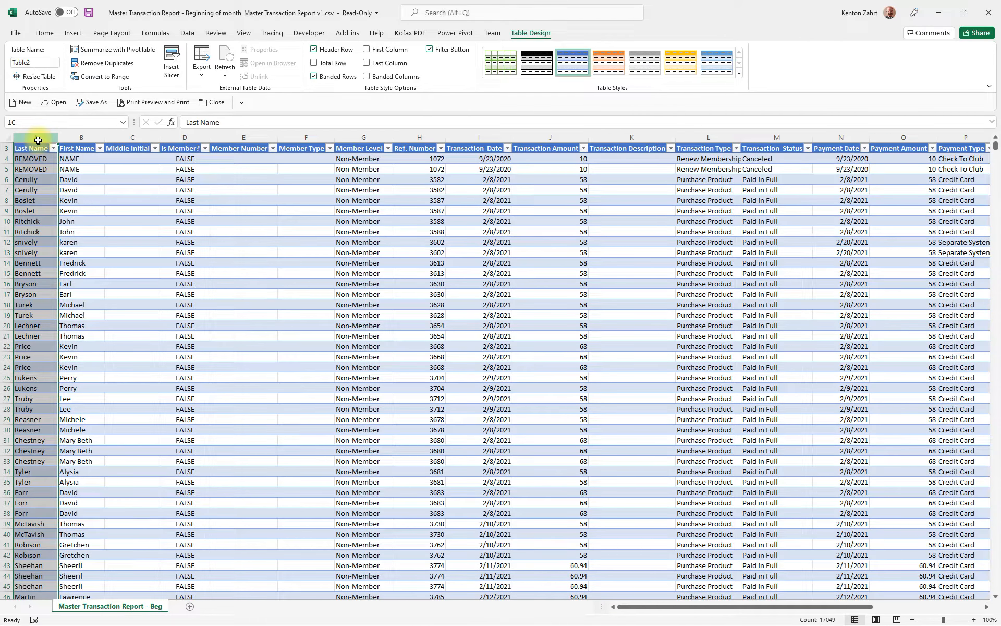
pyautogui.moveTo(38, 140); pyautogui.dragTo(952, 140)
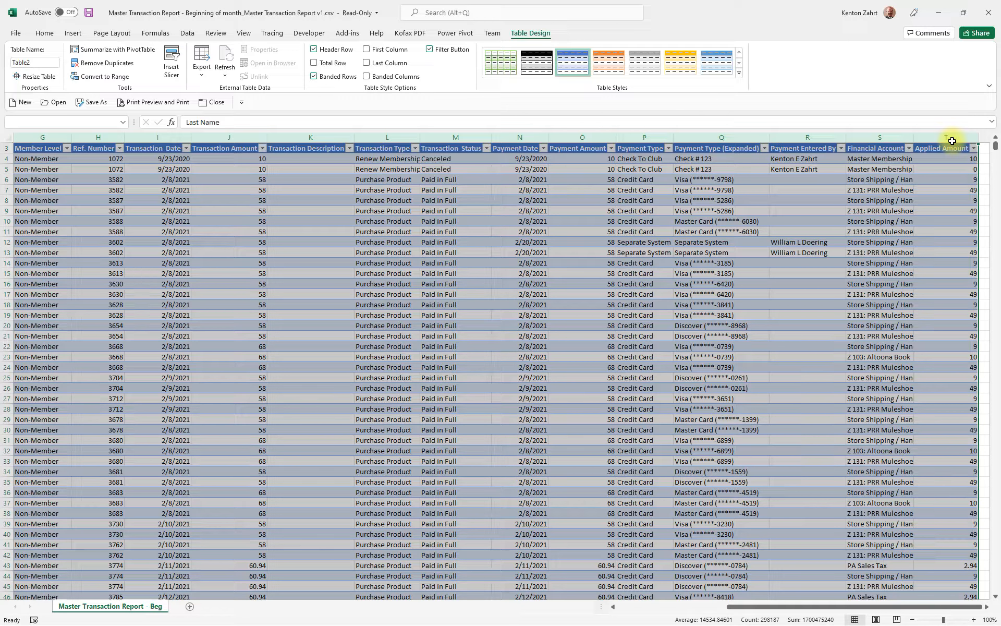
pyautogui.moveTo(952, 141); pyautogui.dragTo(952, 140)
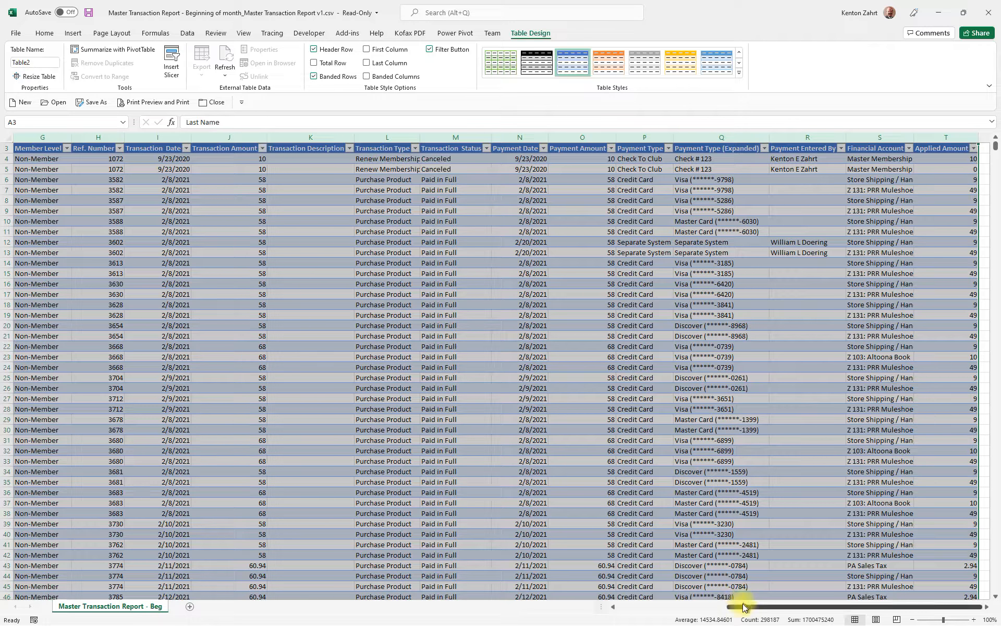
pyautogui.moveTo(744, 610); pyautogui.dragTo(621, 613)
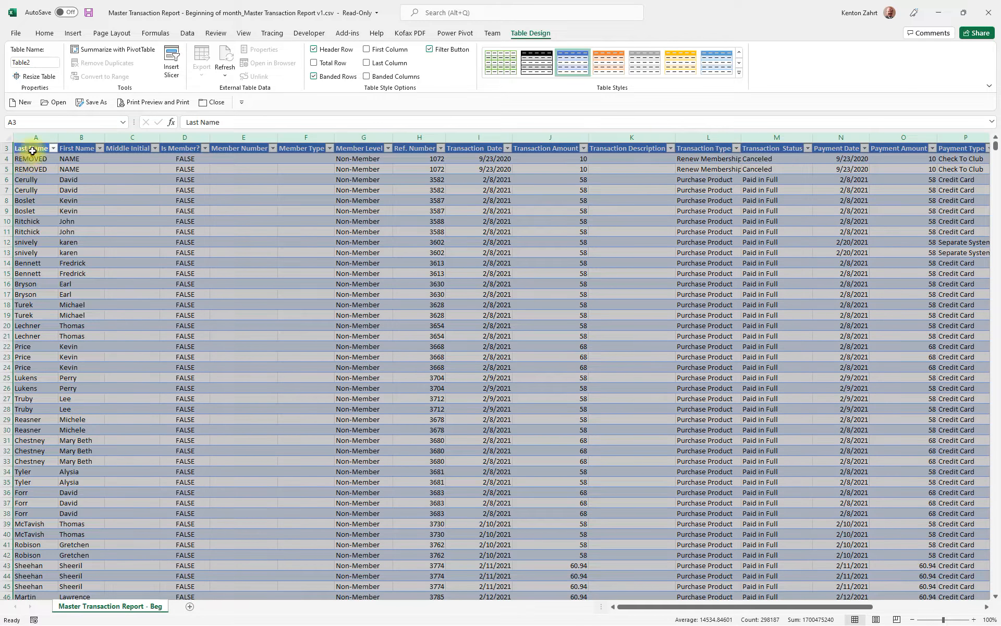
pyautogui.scroll(1, 55, 219)
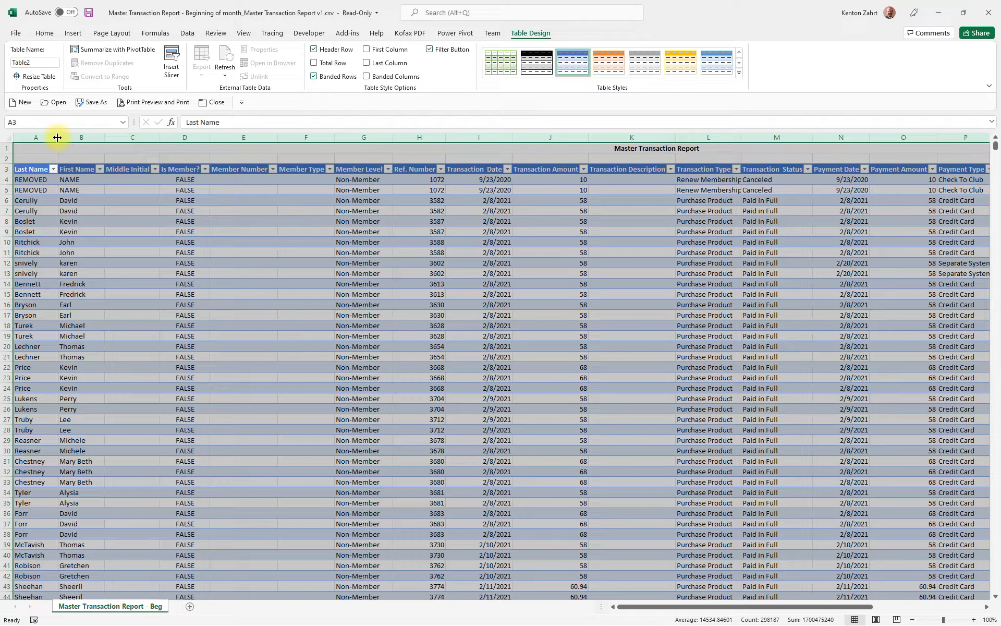
pyautogui.moveTo(58, 137); pyautogui.dragTo(384, 135)
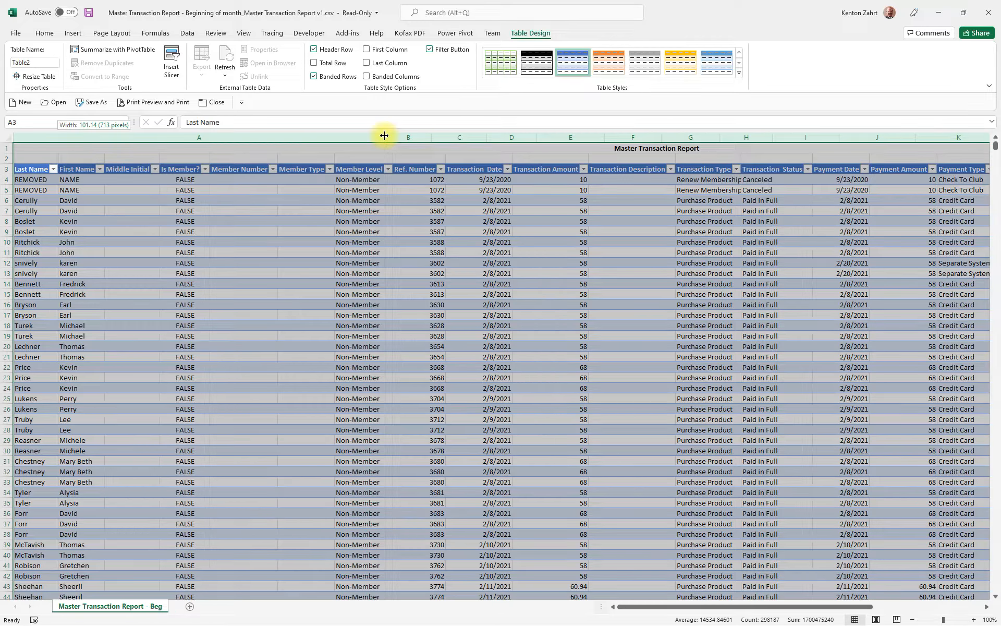
pyautogui.moveTo(385, 136); pyautogui.dragTo(384, 136)
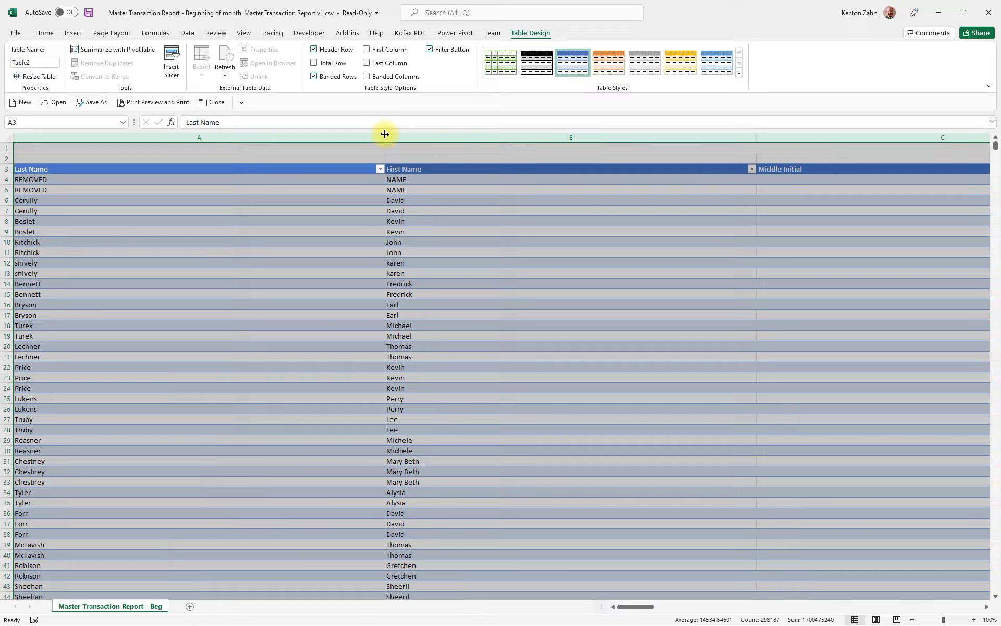
pyautogui.doubleClick(385, 134)
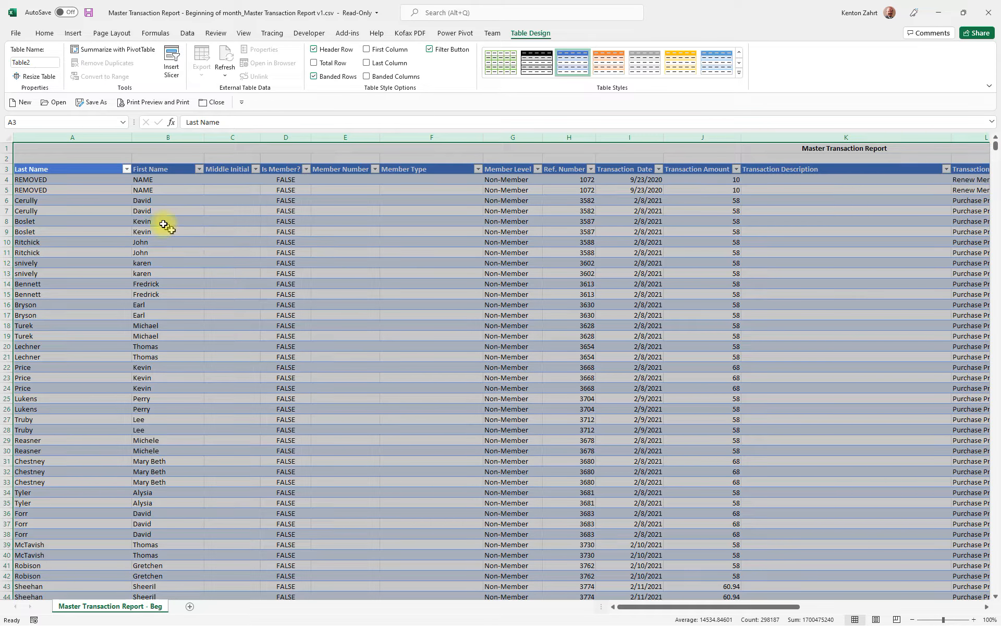
# Check the table's extent from the header row down to its last record, and return to the Last Name heading.
pyautogui.click(7, 168)
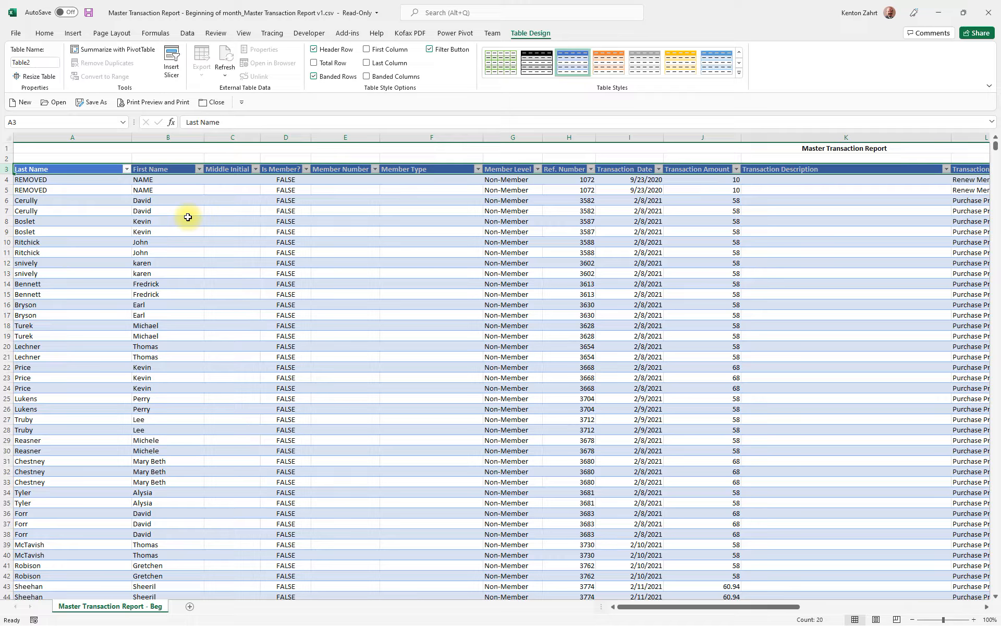
pyautogui.hotkey('ctrl', 'shift', 'Down')
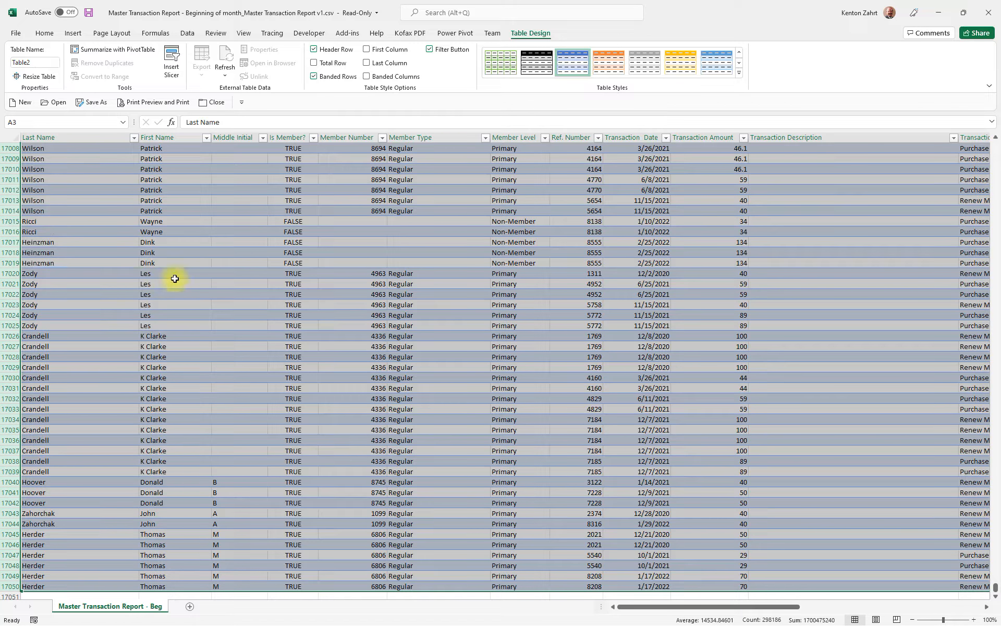
pyautogui.click(110, 268)
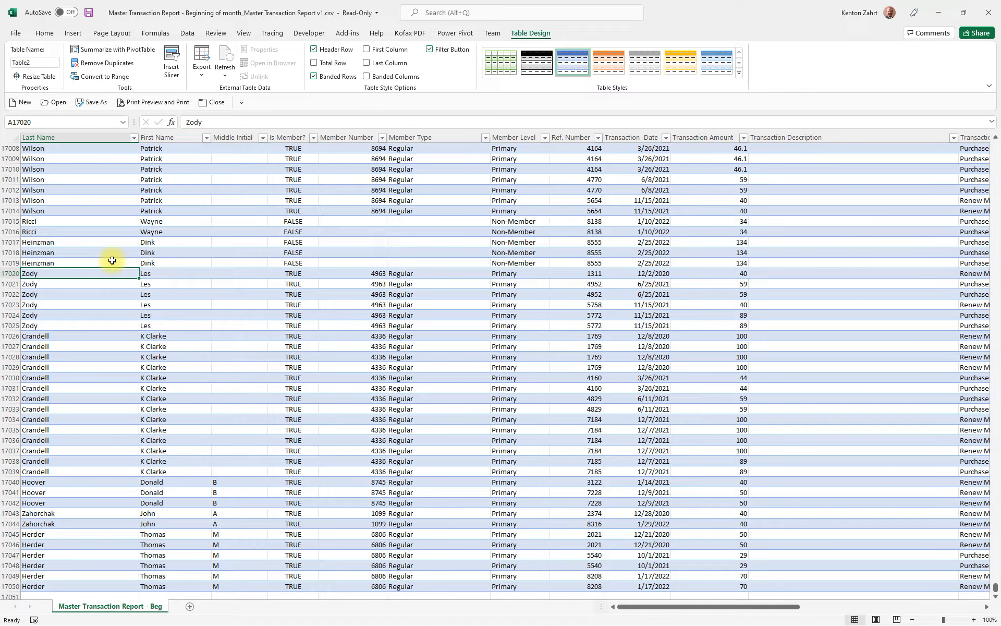
pyautogui.hotkey('ctrl', 'Home')
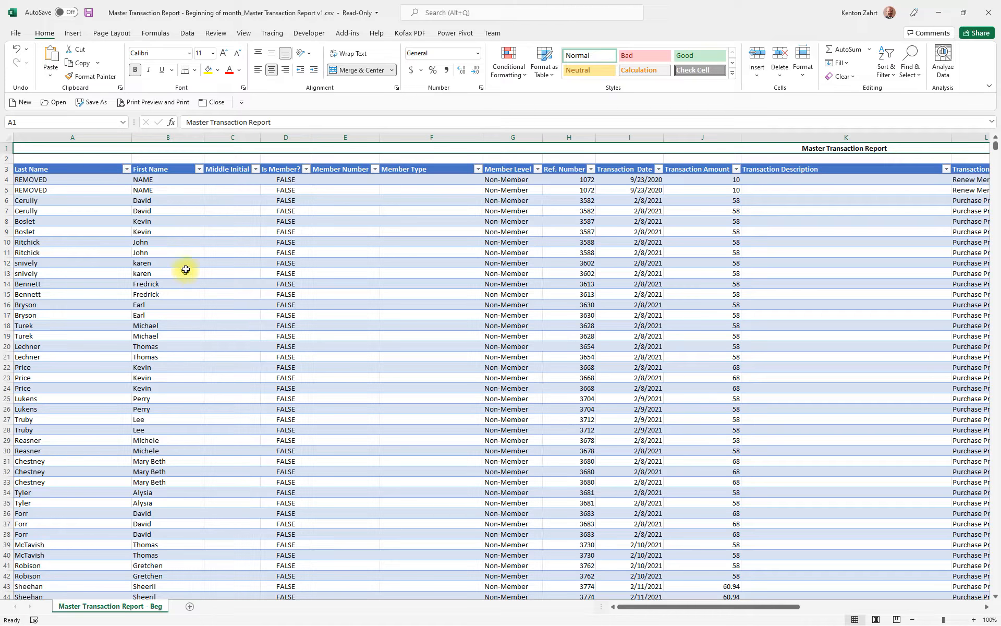
pyautogui.click(47, 170)
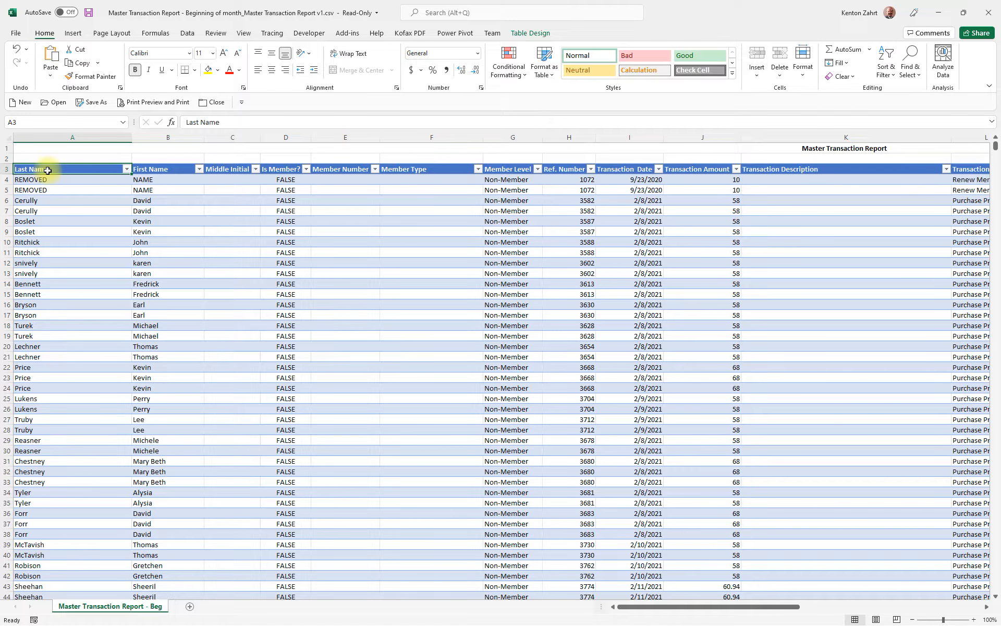
pyautogui.click(73, 33)
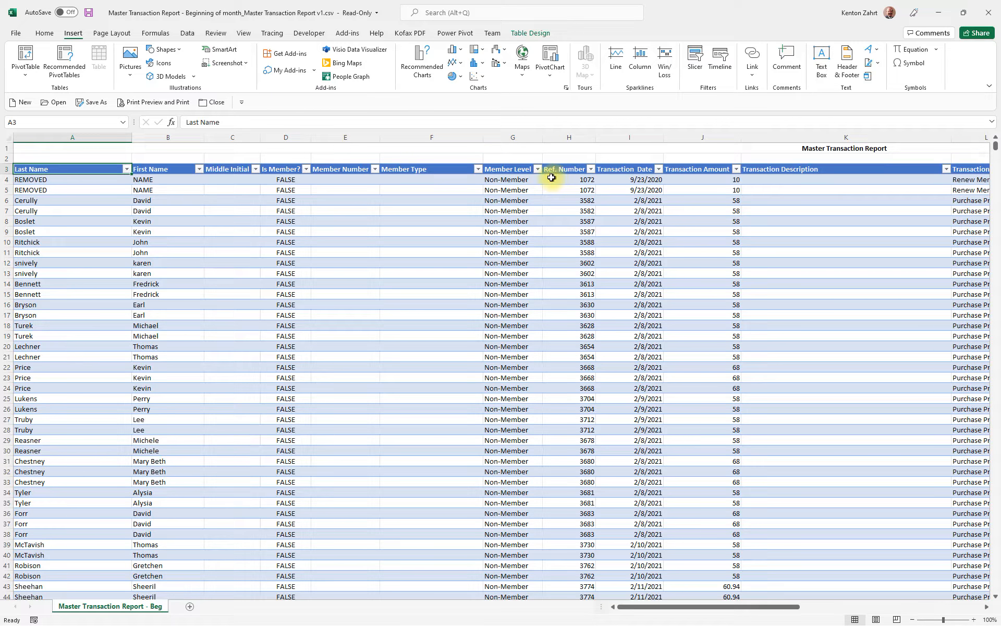
# Filter the Ref. Number column to show only one transaction's reference number.
pyautogui.click(593, 170)
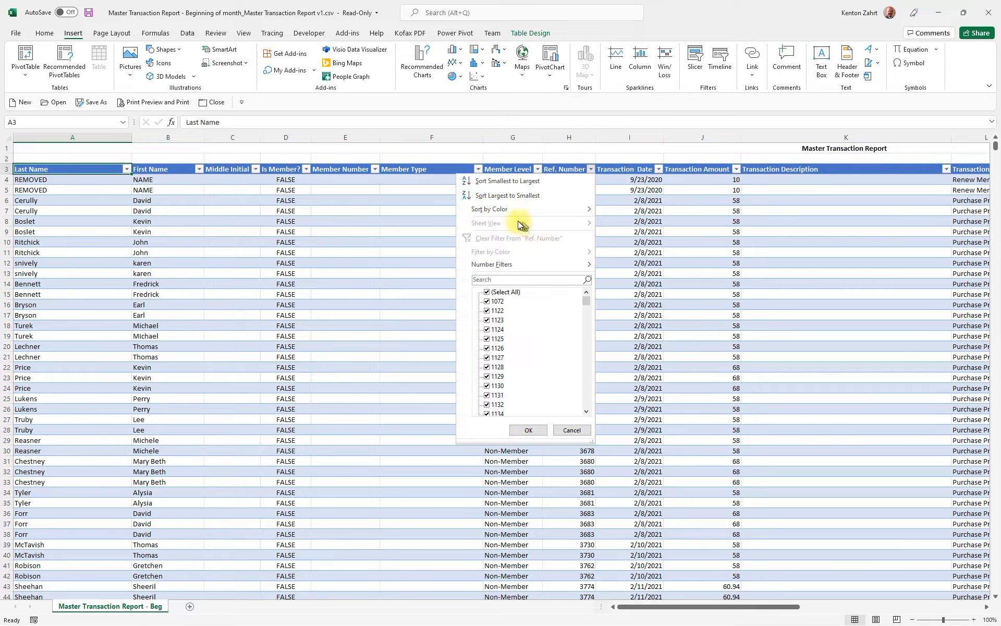
pyautogui.moveTo(512, 208)
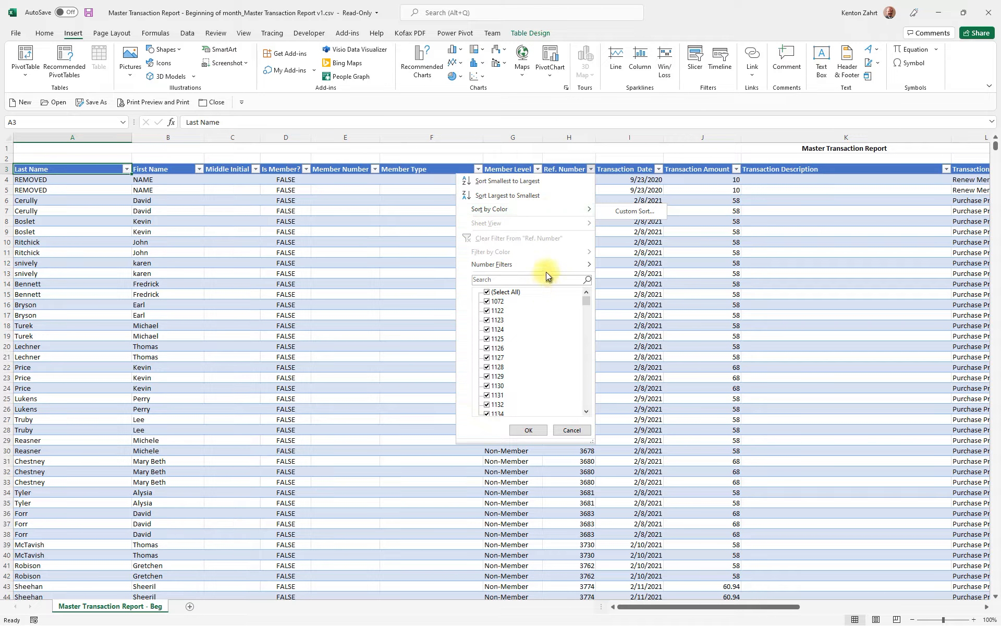
pyautogui.moveTo(506, 266)
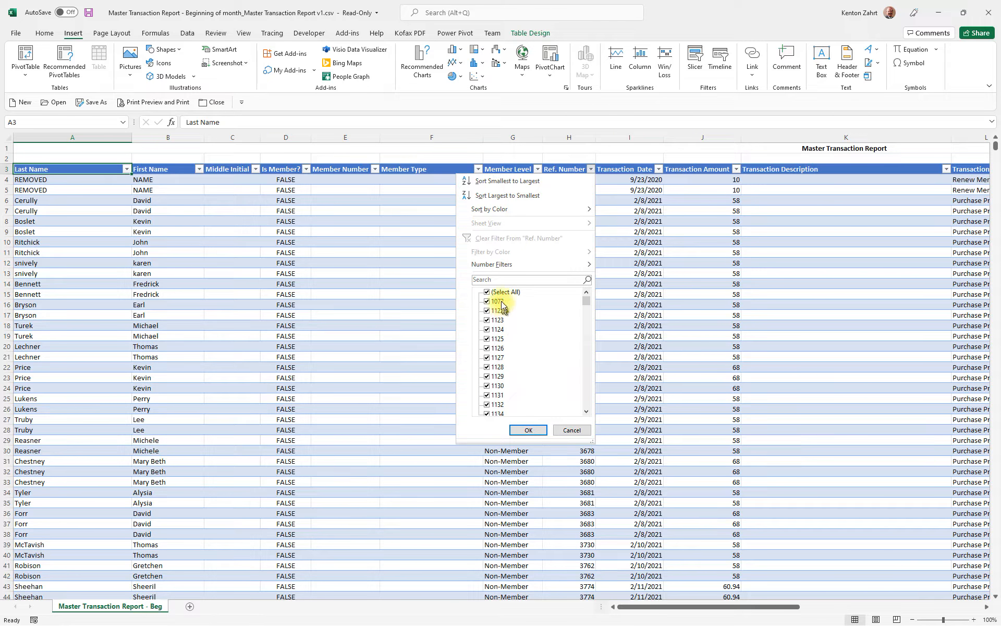
pyautogui.click(487, 293)
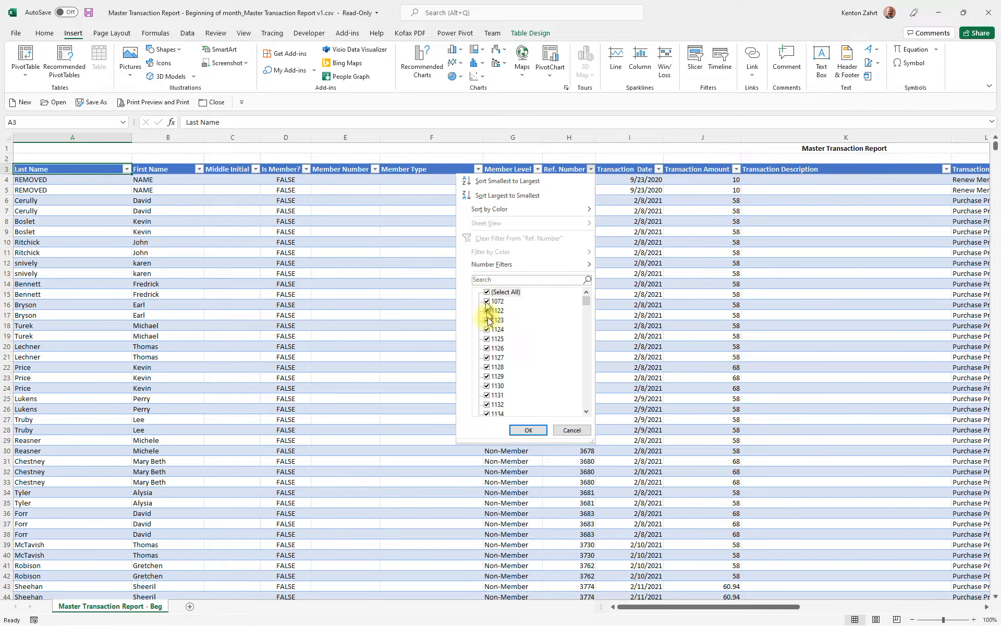
pyautogui.press('space')
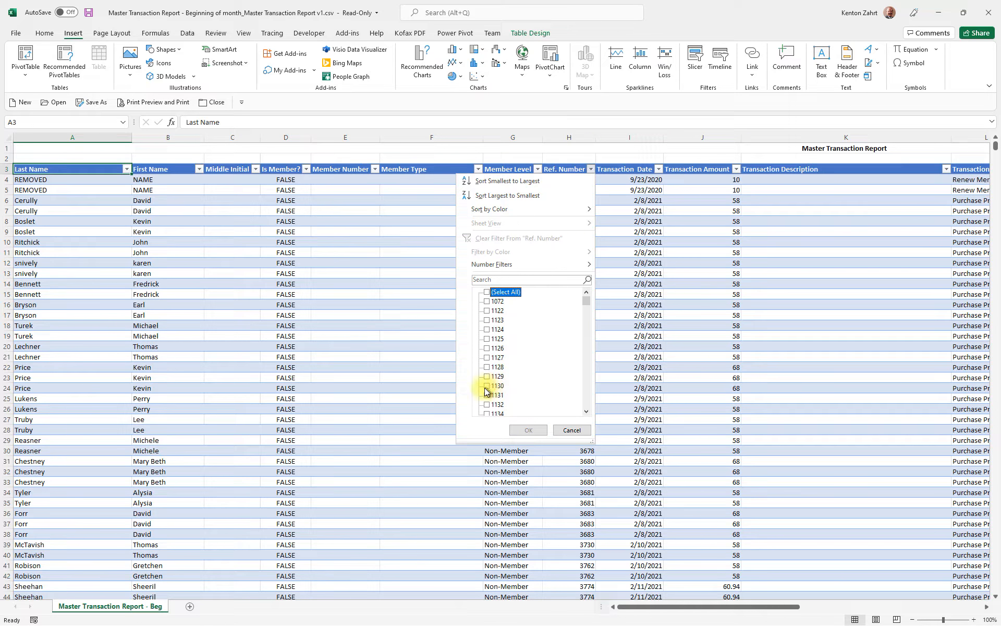
pyautogui.click(487, 385)
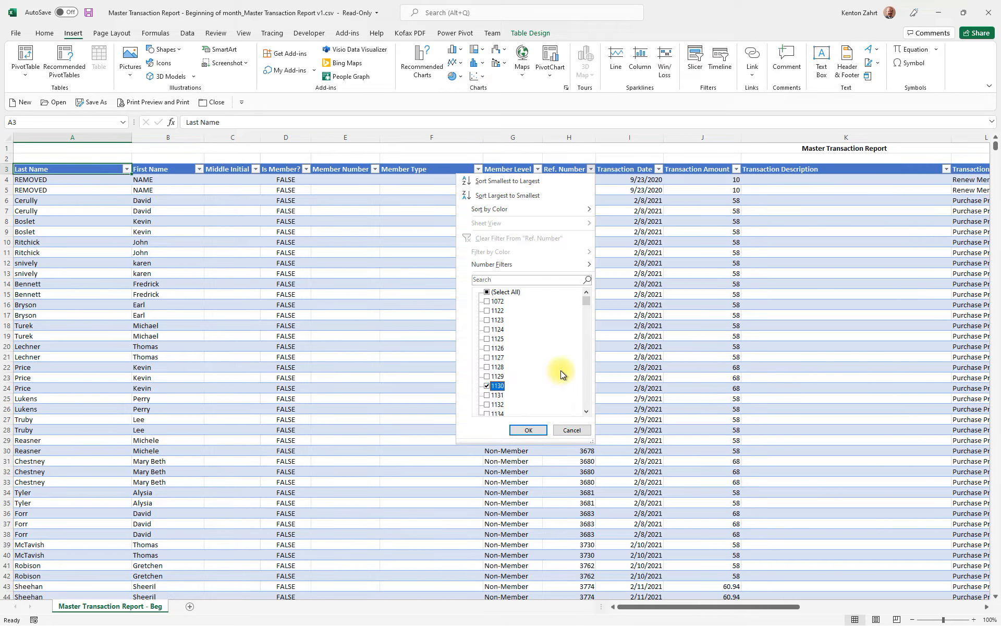
pyautogui.click(528, 430)
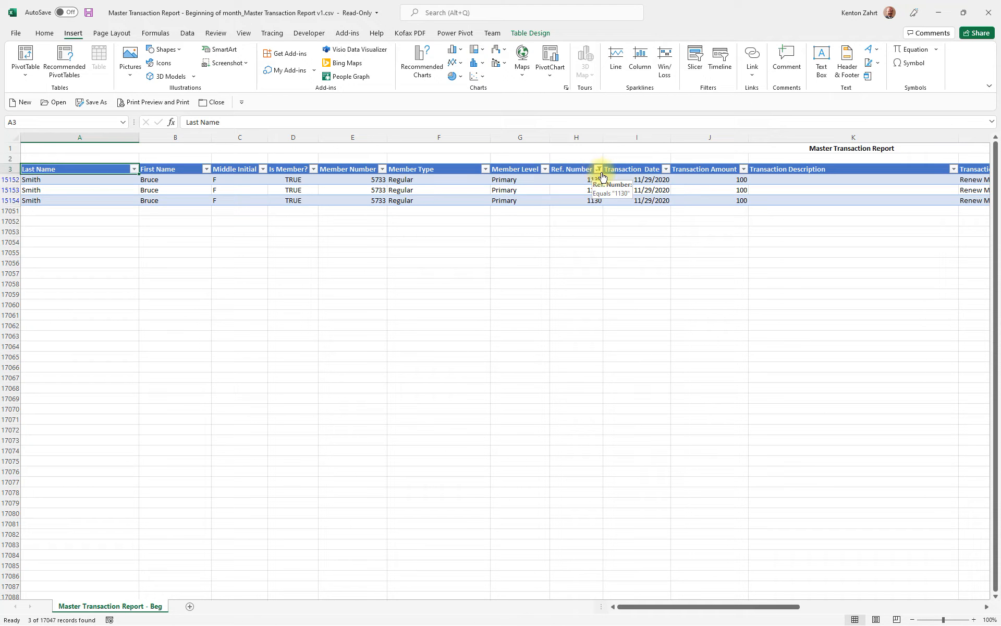
# Clear the Ref. Number filter and sort the table by Ref. Number from smallest to largest.
pyautogui.click(599, 170)
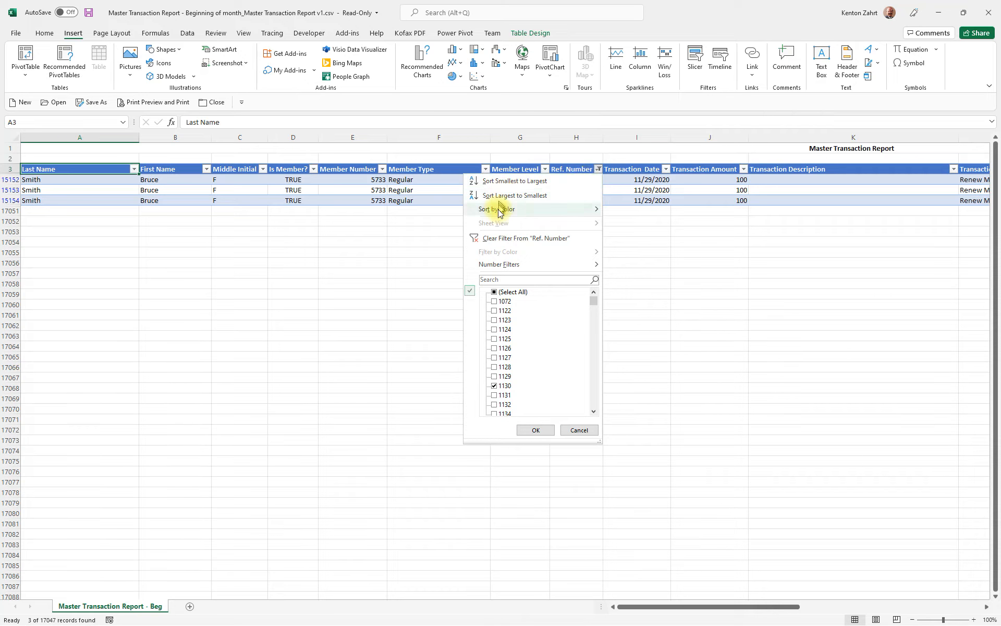
pyautogui.click(511, 239)
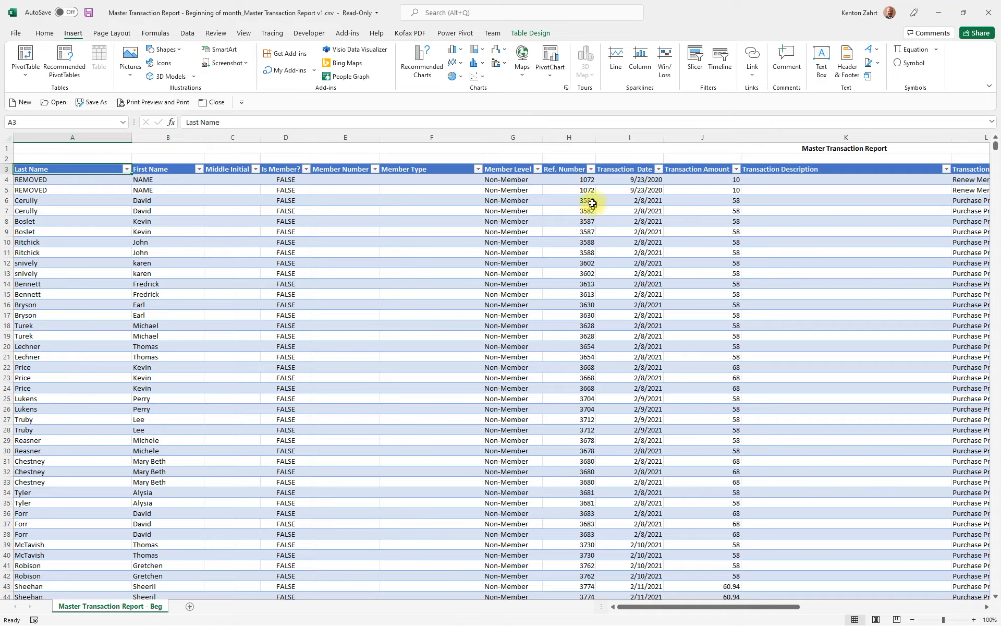
pyautogui.click(590, 173)
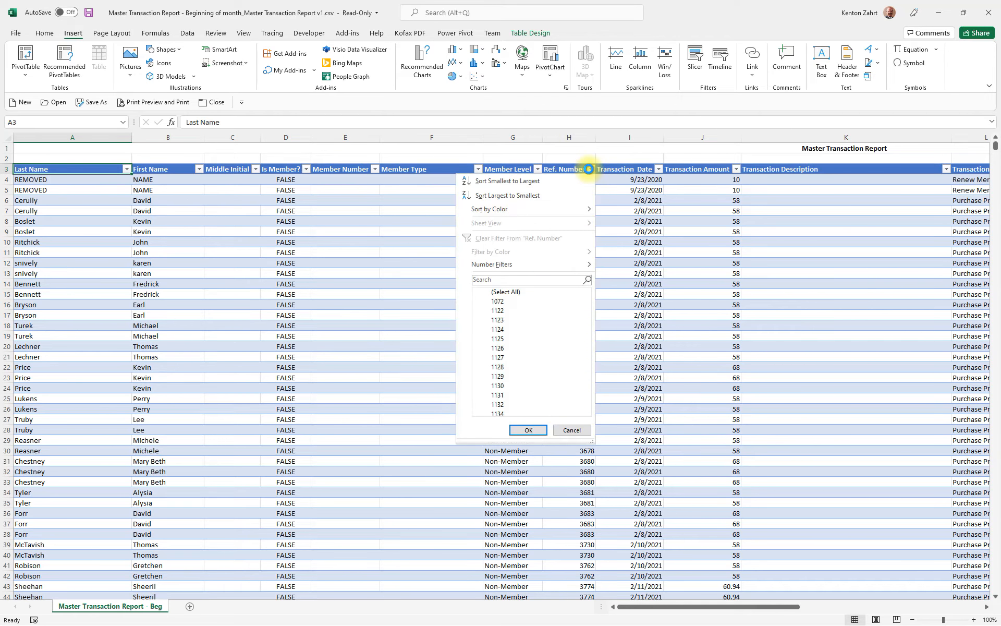
pyautogui.click(510, 181)
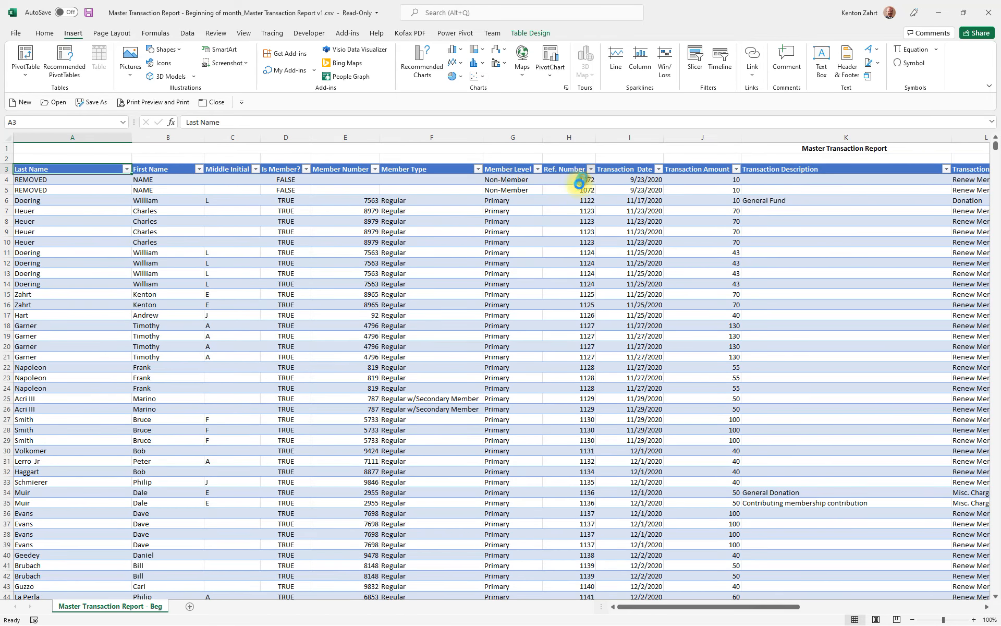